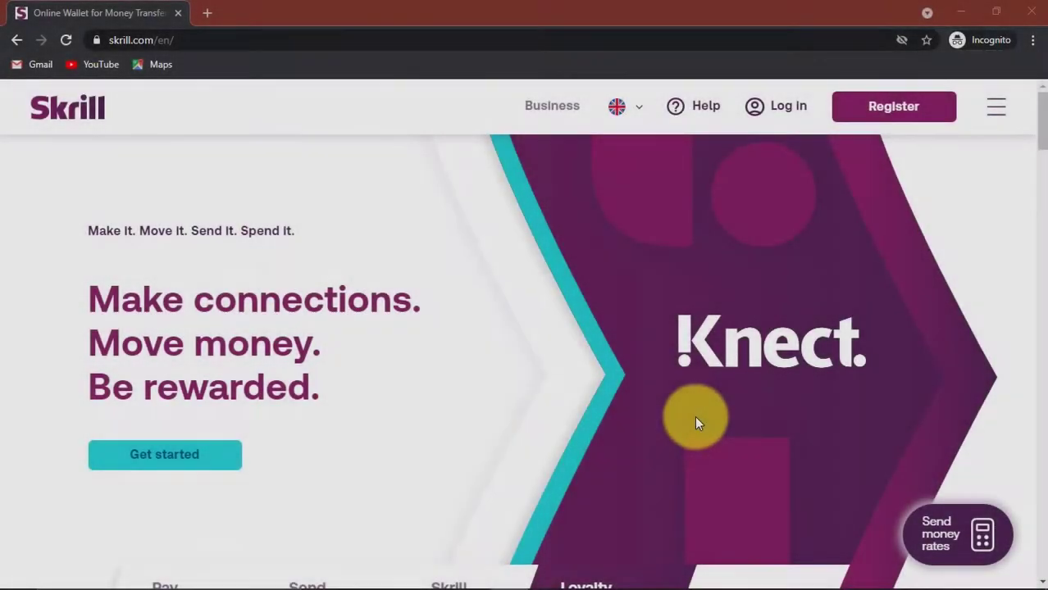
# - Browse the Skrill homepage, then reload it at the full www address
pyautogui.scroll(-4, 696, 423)
pyautogui.scroll(-4, 696, 426)
pyautogui.scroll(-3, 696, 427)
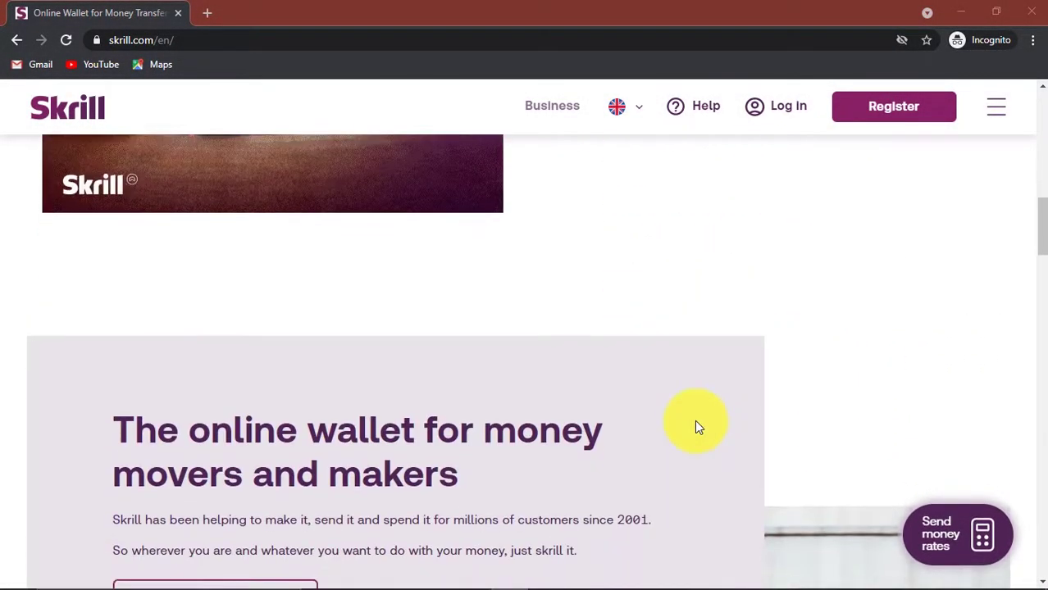
pyautogui.scroll(-3, 696, 426)
pyautogui.scroll(-4, 695, 425)
pyautogui.scroll(5, 695, 425)
pyautogui.scroll(3, 694, 425)
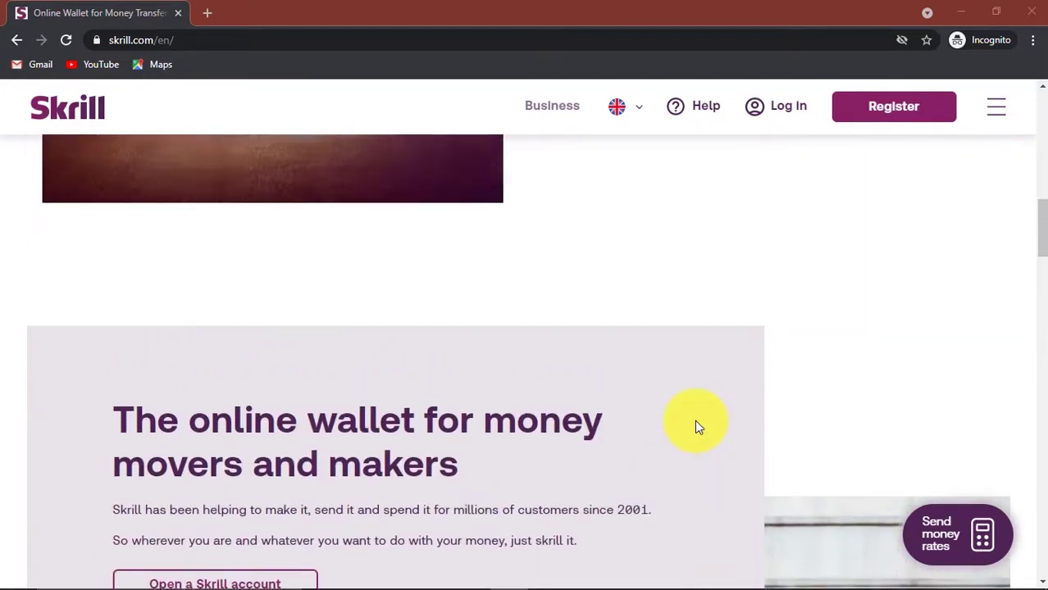
pyautogui.scroll(4, 695, 424)
pyautogui.scroll(5, 694, 425)
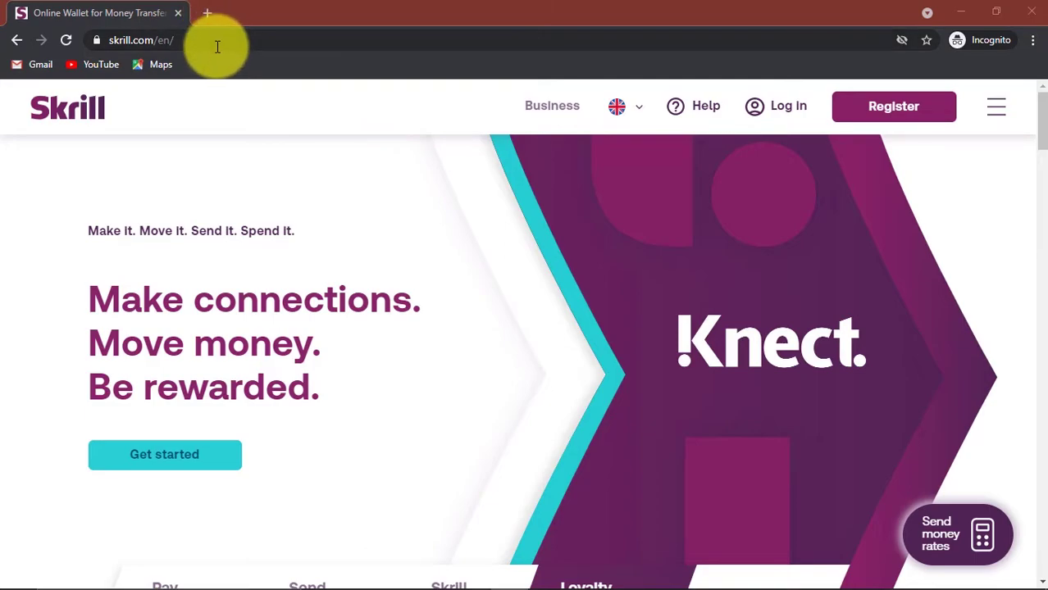
pyautogui.click(174, 45)
pyautogui.click(115, 46)
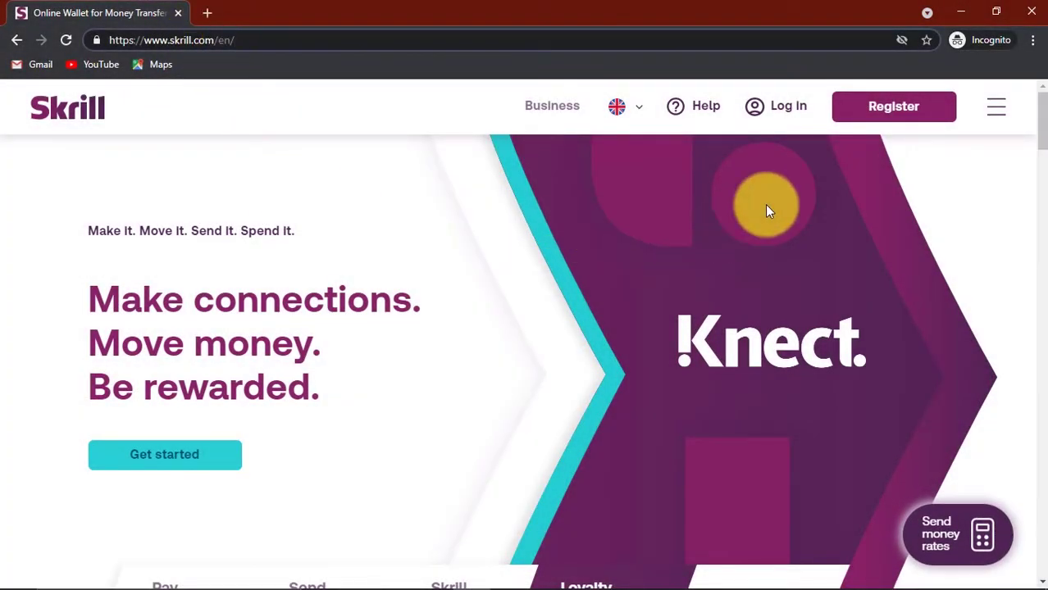
# - Fill the sign-up form with first and last name, USD currency and a pasted password, then register
pyautogui.click(874, 130)
pyautogui.click(603, 260)
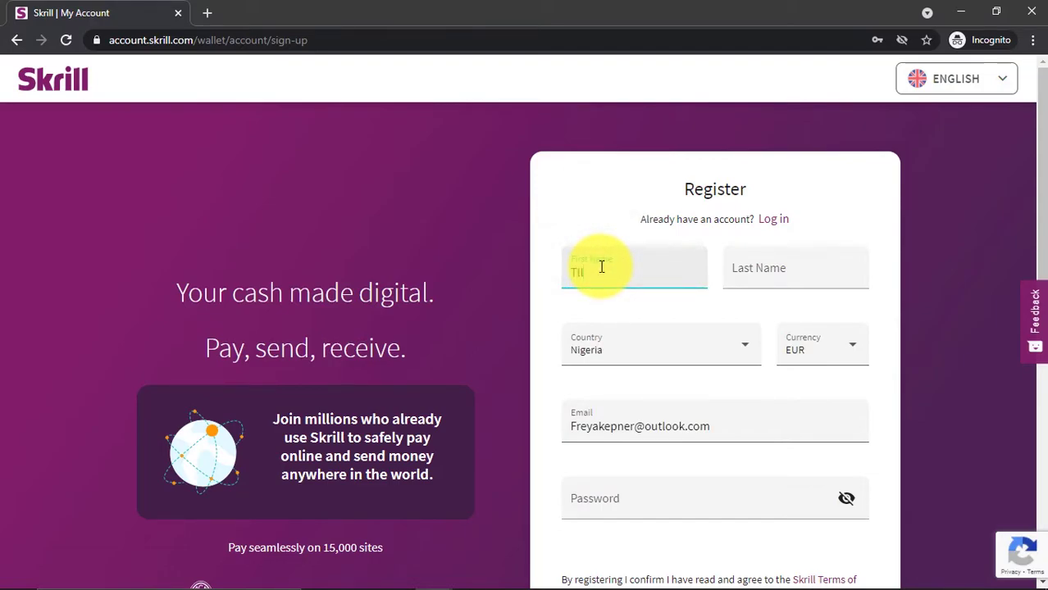
pyautogui.press('Tab')
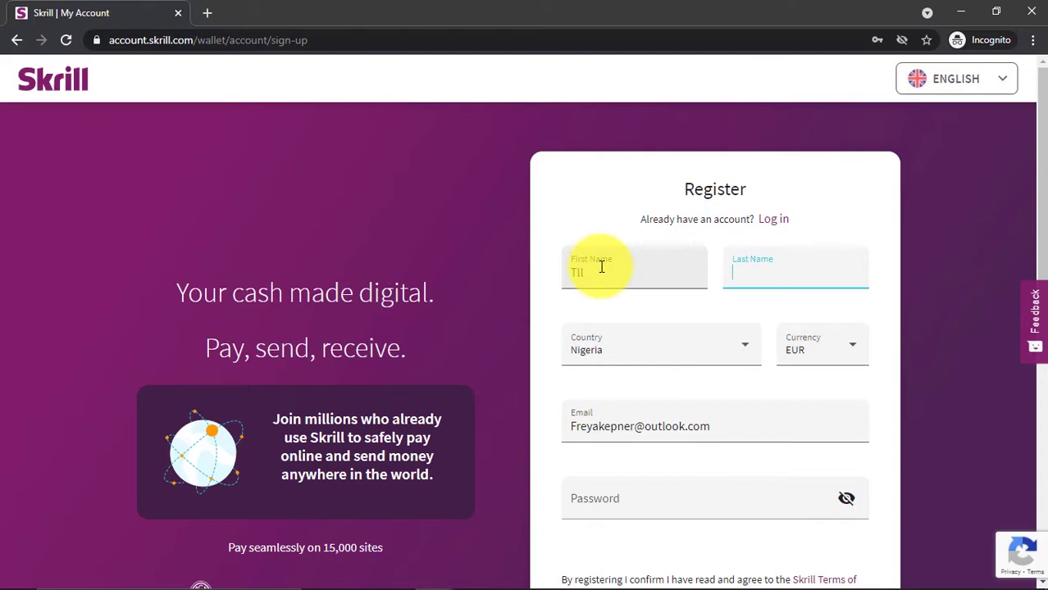
pyautogui.write('dU')
pyautogui.write('urex')
pyautogui.click(807, 350)
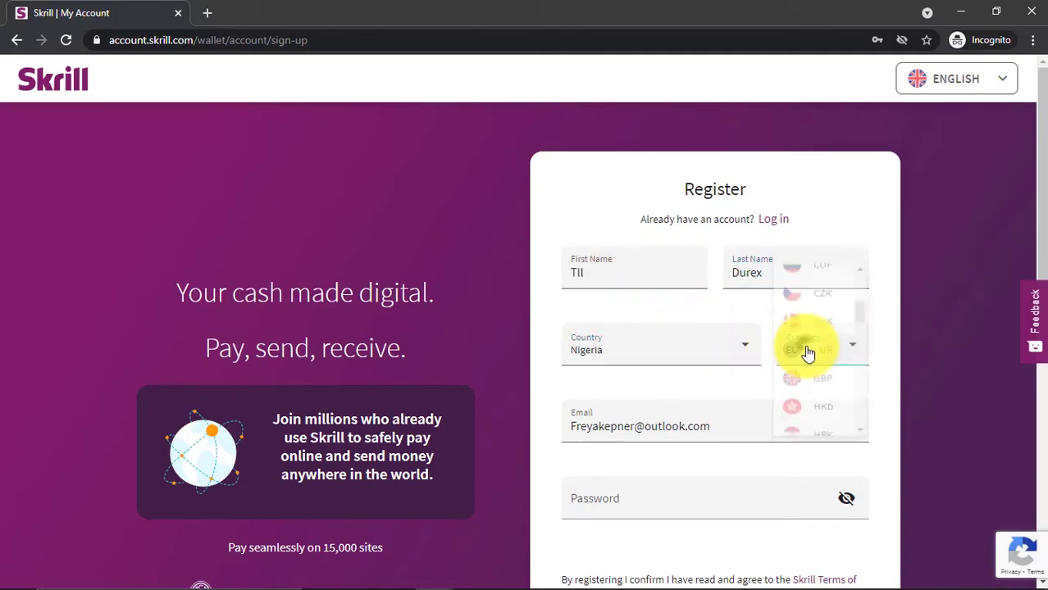
pyautogui.moveTo(875, 339); pyautogui.dragTo(871, 431)
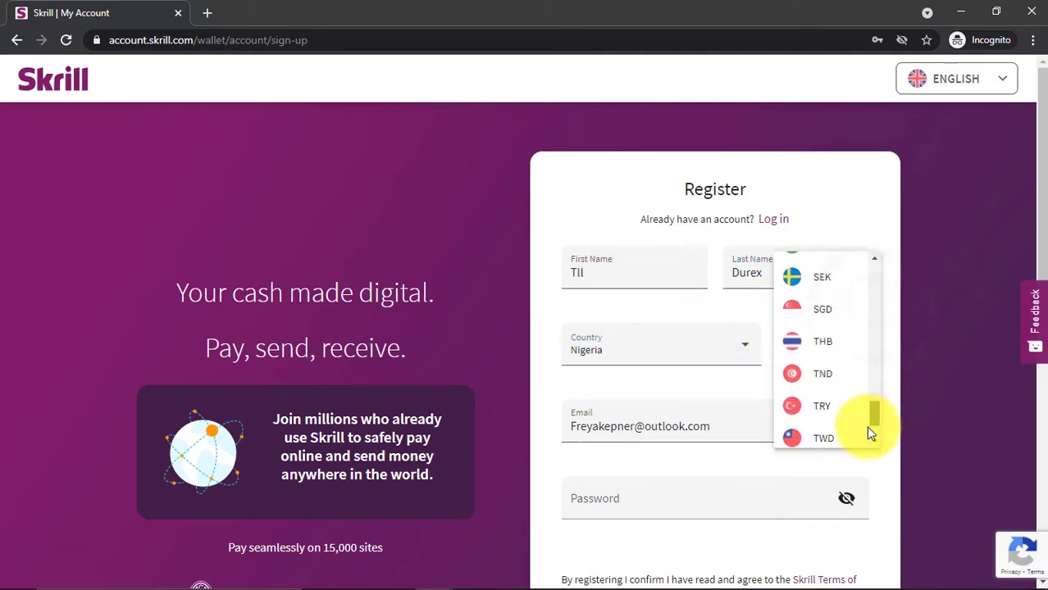
pyautogui.click(811, 402)
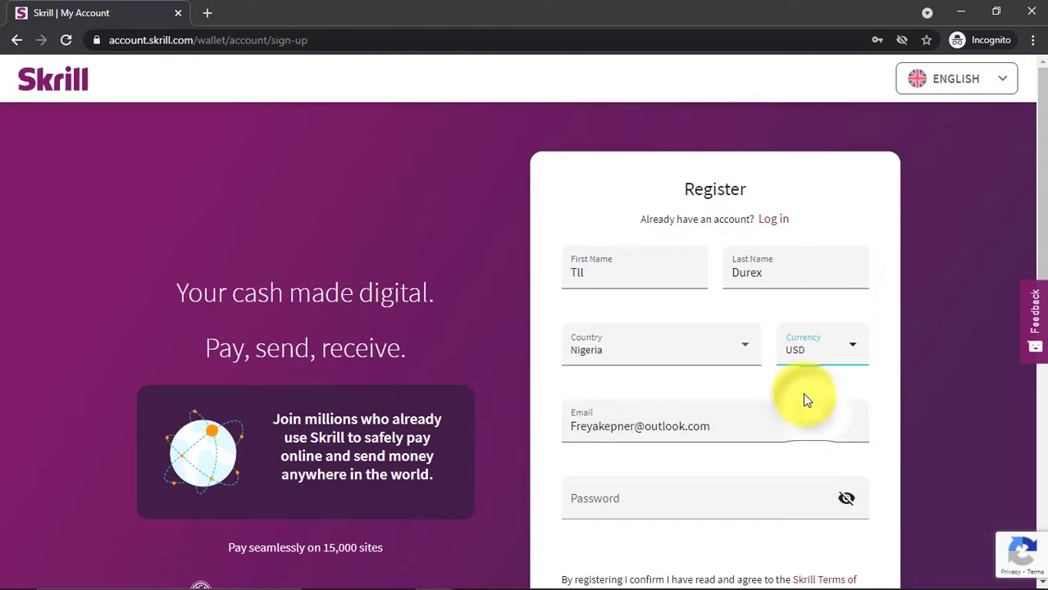
pyautogui.click(692, 512)
pyautogui.hotkey('ctrl', 'v')
pyautogui.scroll(-3, 607, 513)
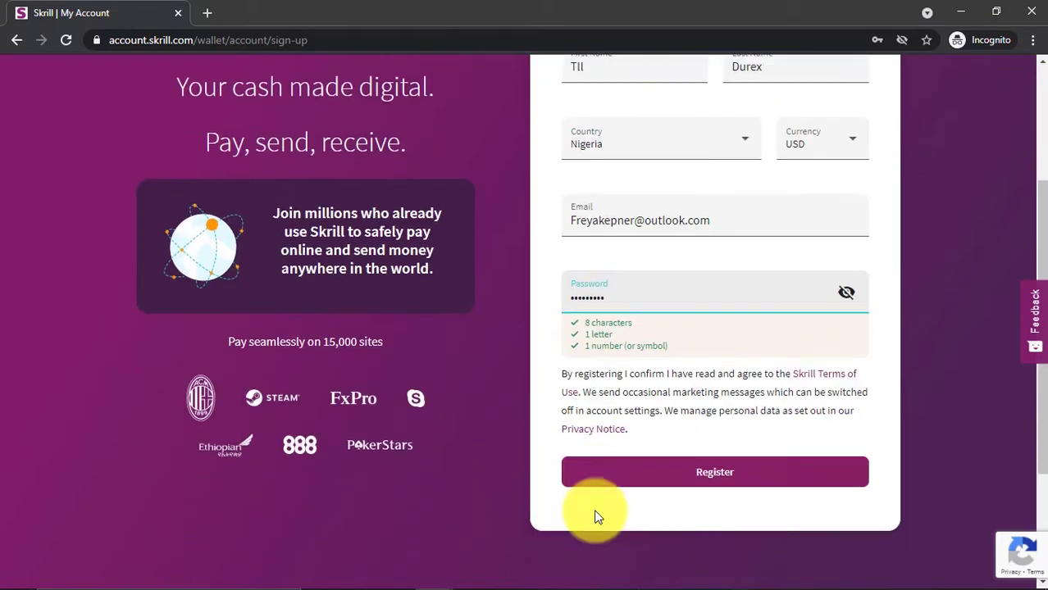
pyautogui.click(640, 449)
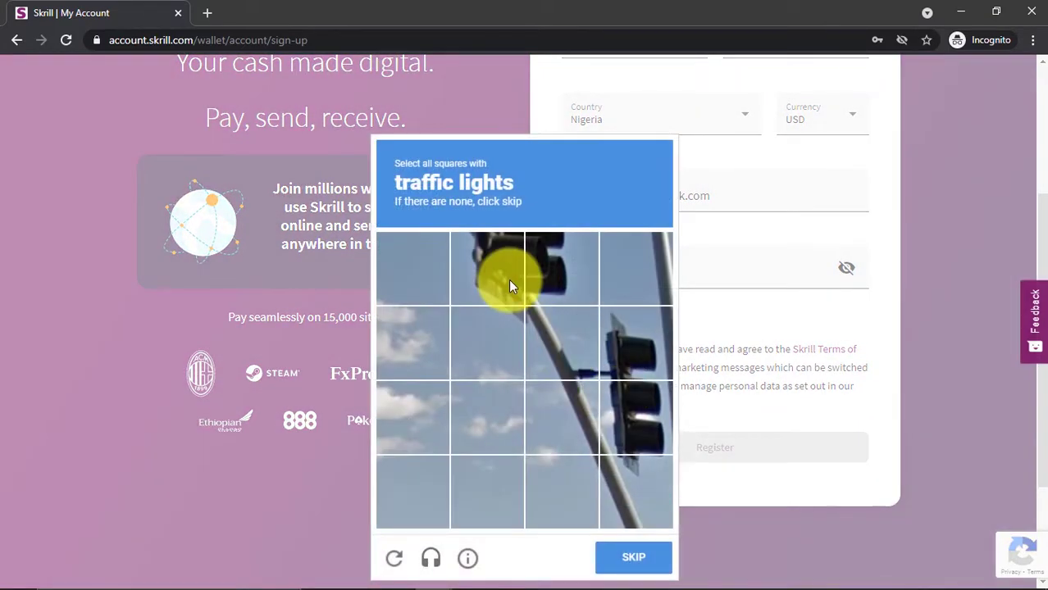
# - Solve the two-round traffic-light reCAPTCHA image check and verify it
pyautogui.click(506, 277)
pyautogui.click(564, 271)
pyautogui.click(627, 351)
pyautogui.click(650, 397)
pyautogui.click(656, 556)
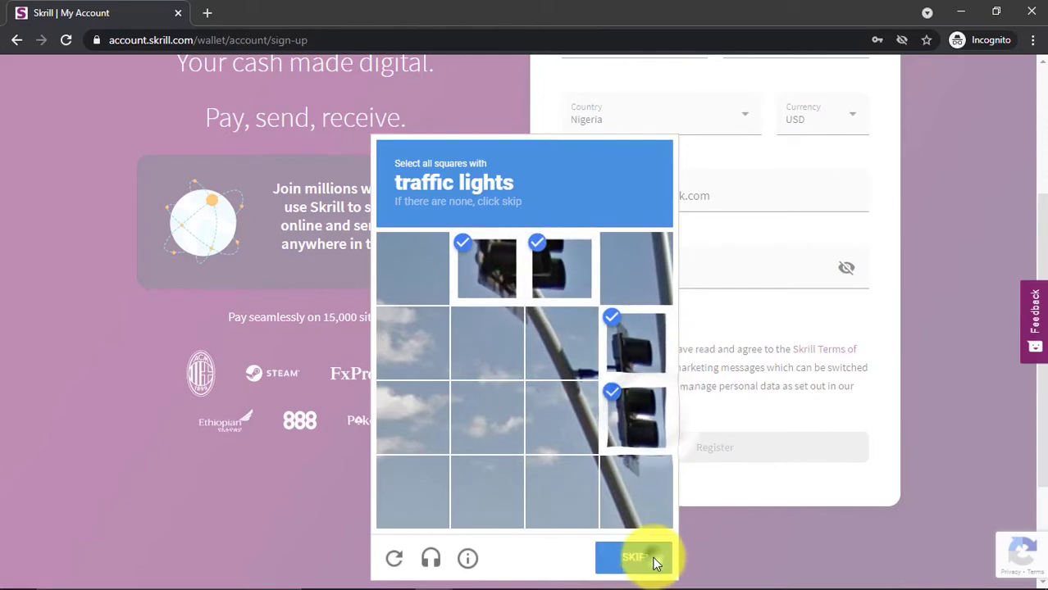
pyautogui.click(413, 250)
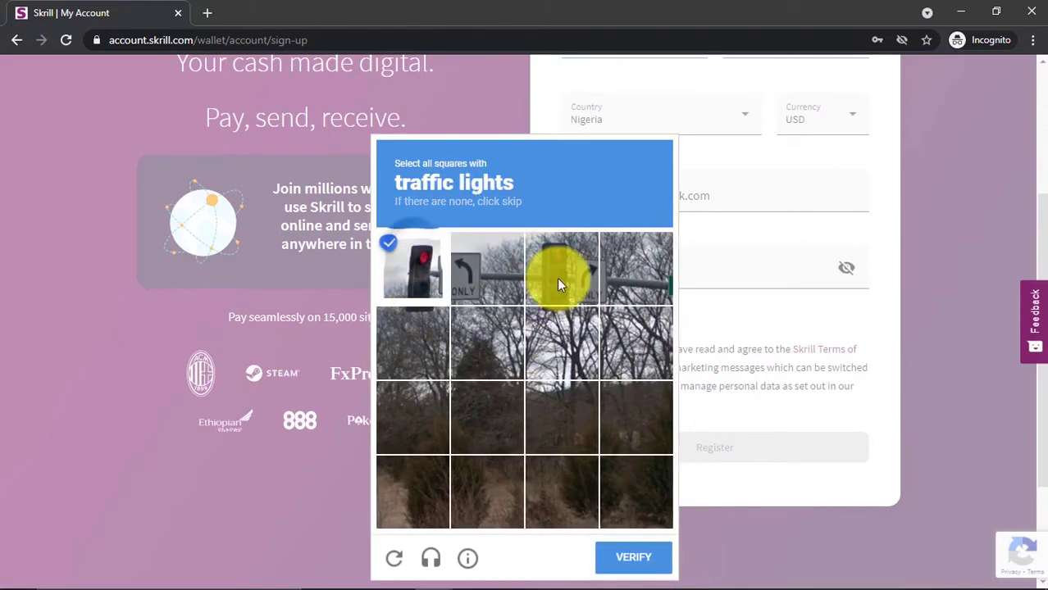
pyautogui.click(557, 277)
pyautogui.click(468, 270)
pyautogui.click(636, 557)
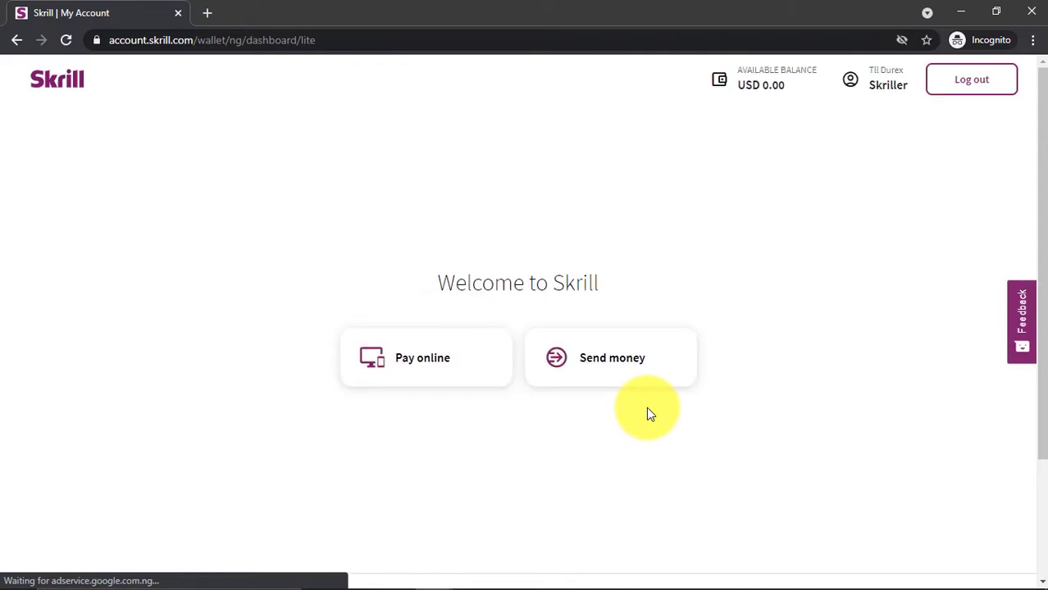
# - Open the Pay online card and scroll to its four-step Get Started panel
pyautogui.click(404, 366)
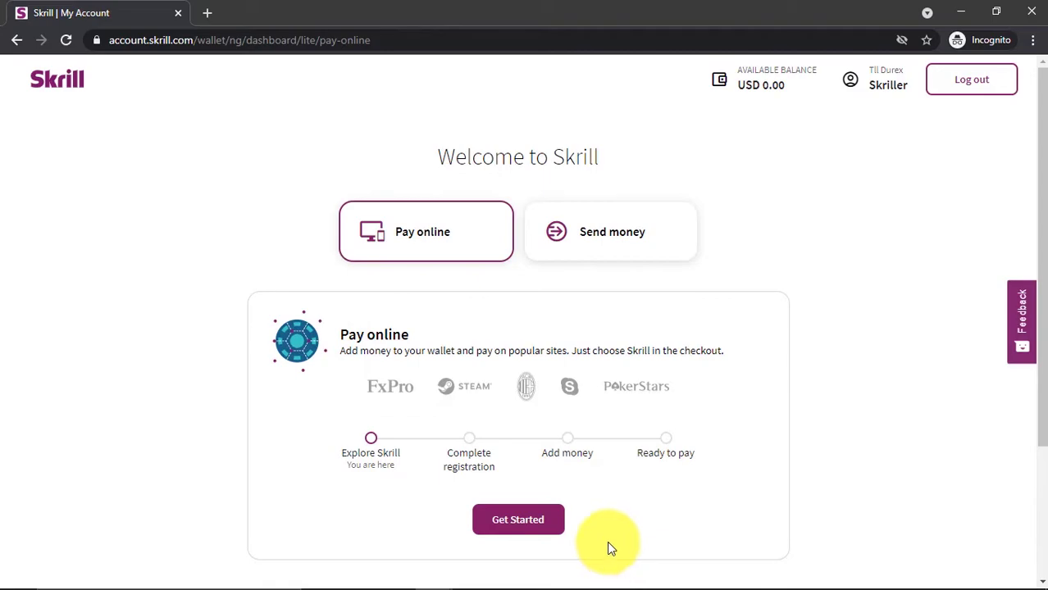
pyautogui.scroll(-2, 608, 547)
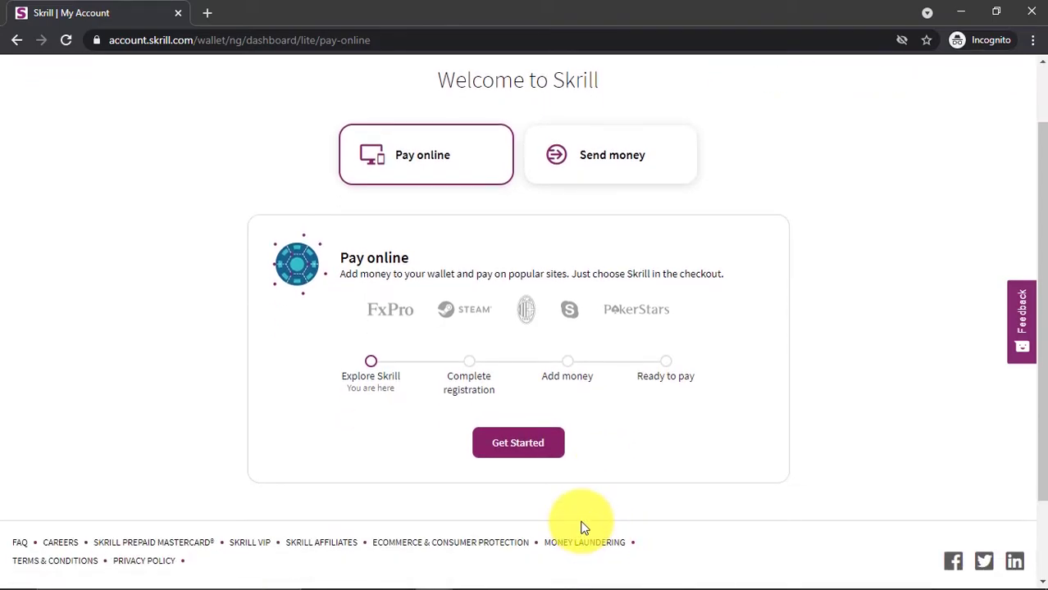
pyautogui.click(534, 456)
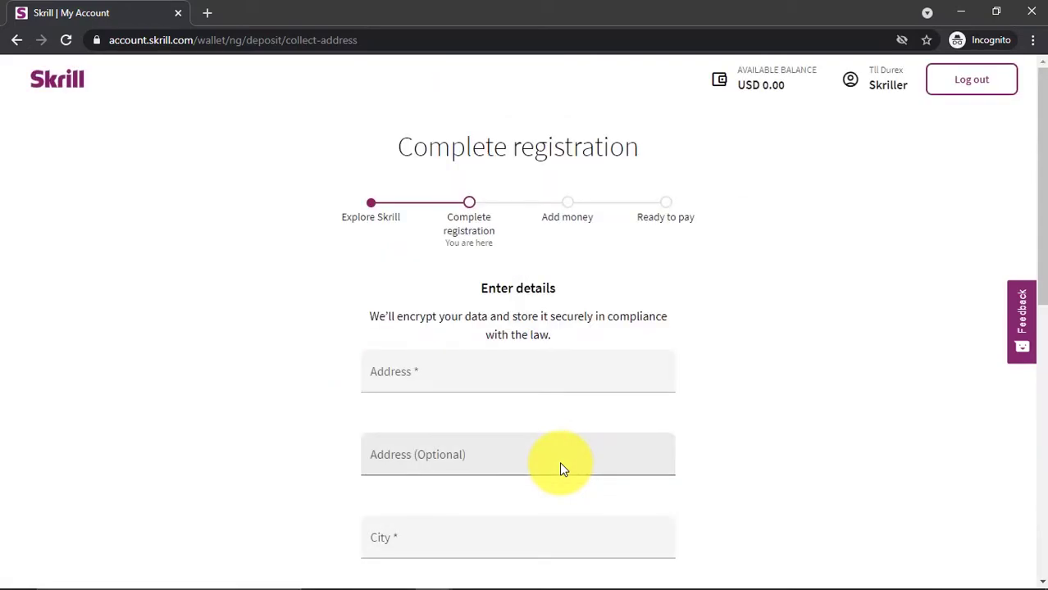
pyautogui.scroll(-3, 561, 469)
pyautogui.scroll(-2, 561, 466)
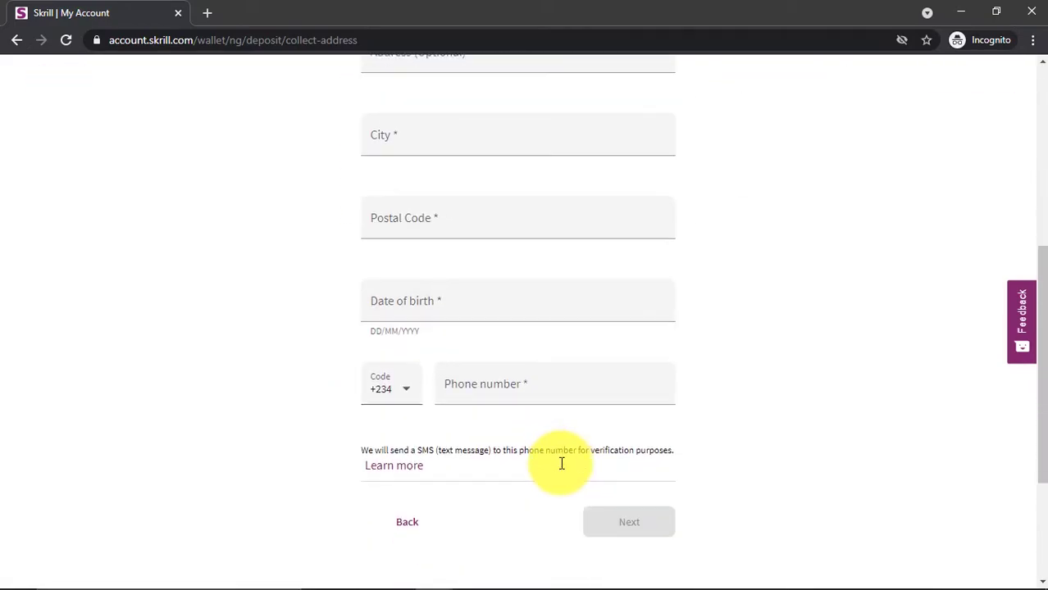
pyautogui.scroll(-3, 561, 464)
pyautogui.scroll(2, 561, 463)
pyautogui.scroll(1, 560, 462)
pyautogui.scroll(5, 561, 462)
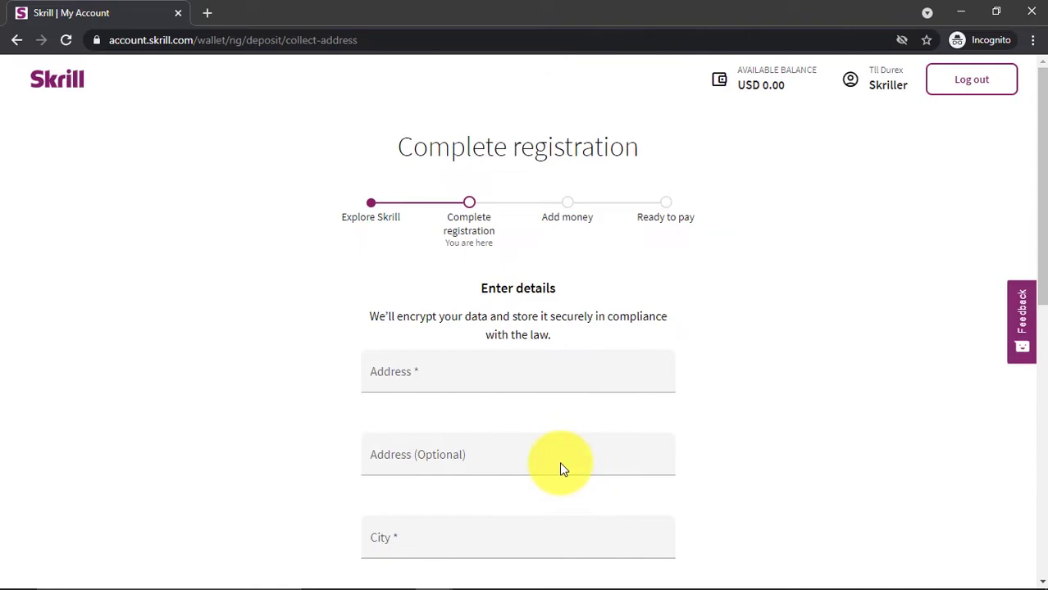
pyautogui.hotkey('alt', 'Tab')
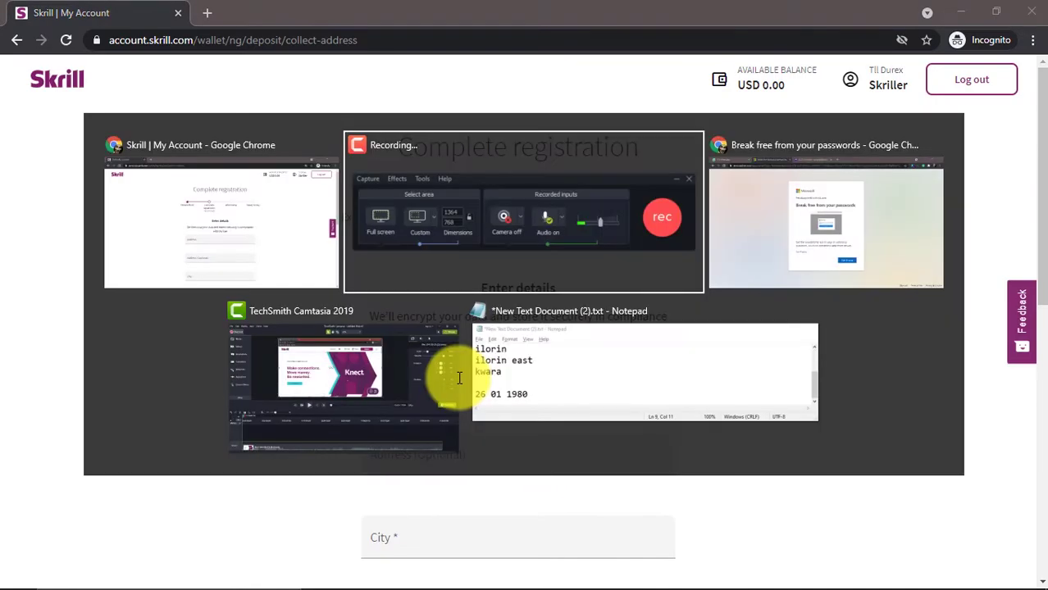
pyautogui.click(525, 406)
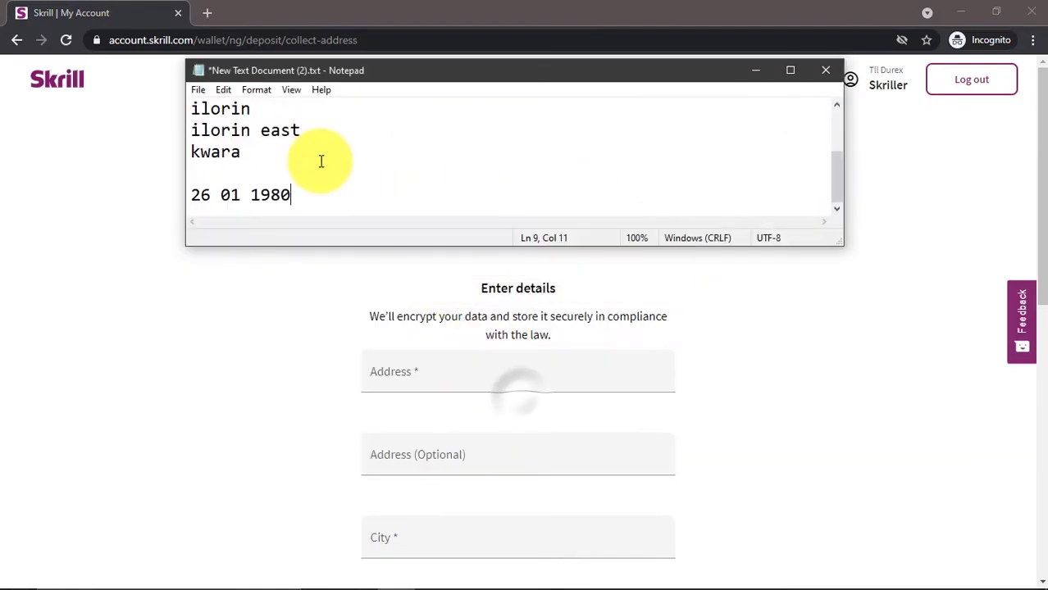
pyautogui.scroll(2, 320, 161)
pyautogui.moveTo(394, 173); pyautogui.dragTo(168, 170)
pyautogui.hotkey('ctrl', 'c')
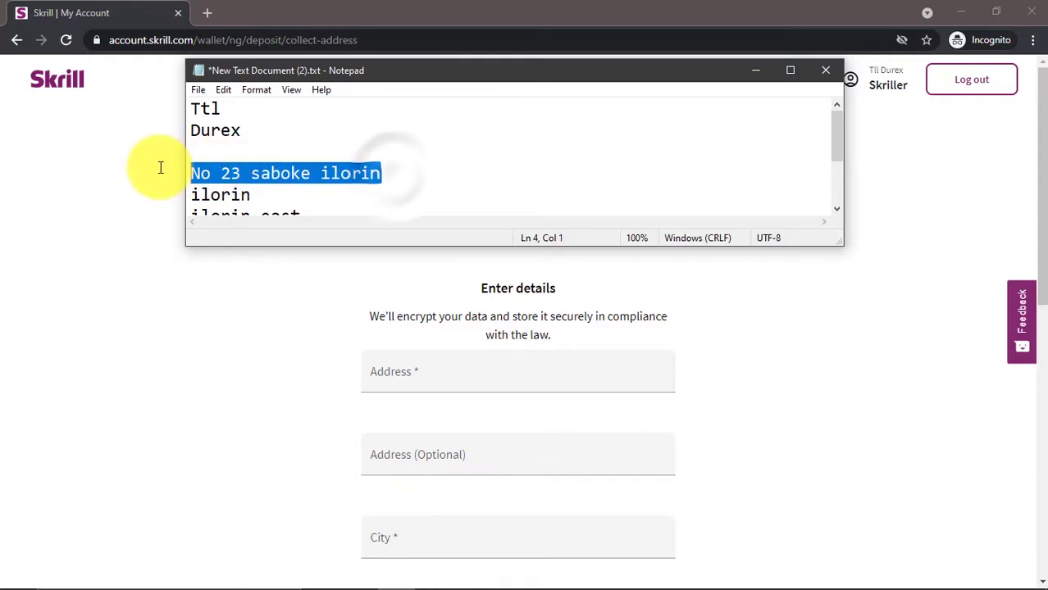
pyautogui.click(426, 377)
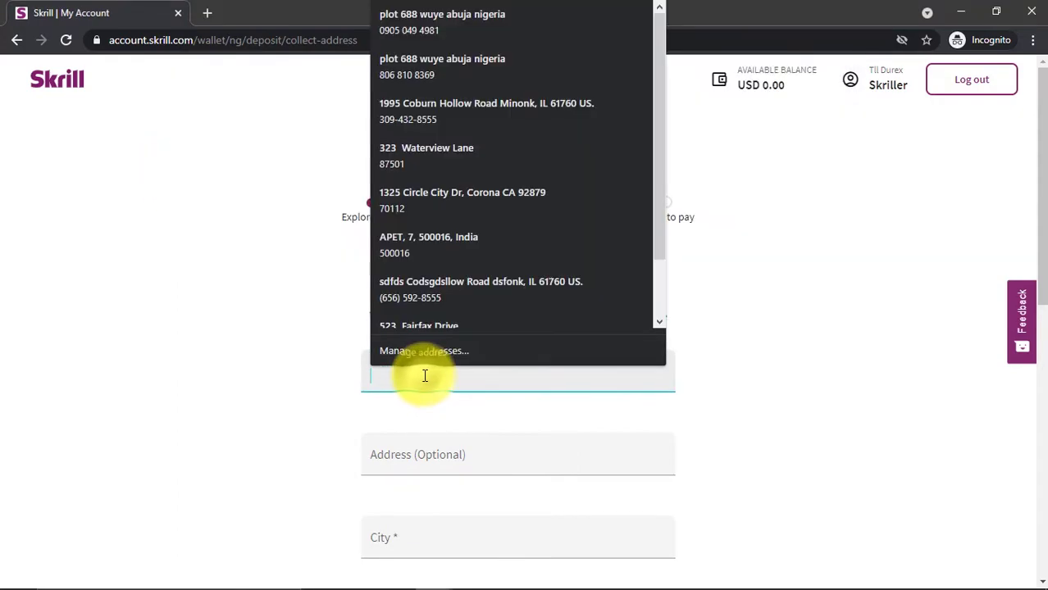
pyautogui.hotkey('ctrl', 'v')
# - Copy 'ilorin' from the notes into the City field, clearing it from the second address line
pyautogui.scroll(-1, 560, 453)
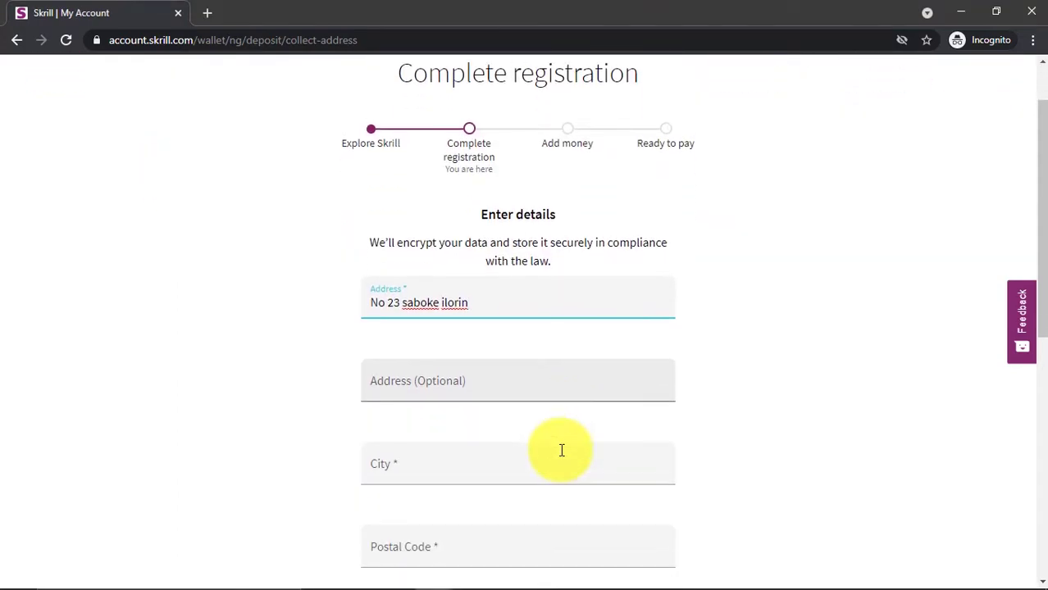
pyautogui.scroll(-1, 562, 445)
pyautogui.hotkey('alt', 'Tab')
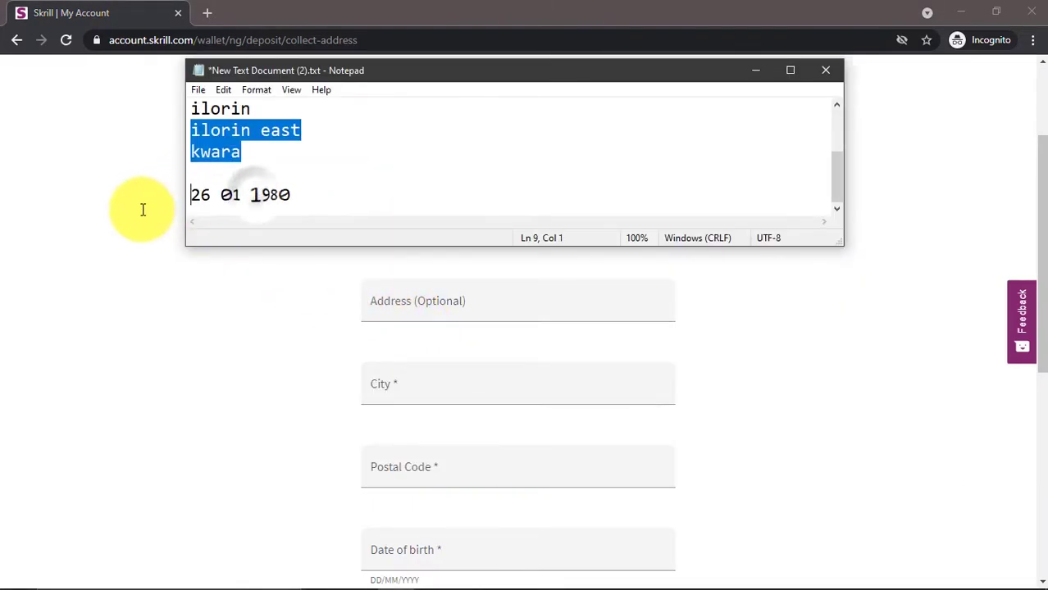
pyautogui.moveTo(249, 107); pyautogui.dragTo(178, 118)
pyautogui.hotkey('ctrl', 'c')
pyautogui.hotkey('alt', 'Tab')
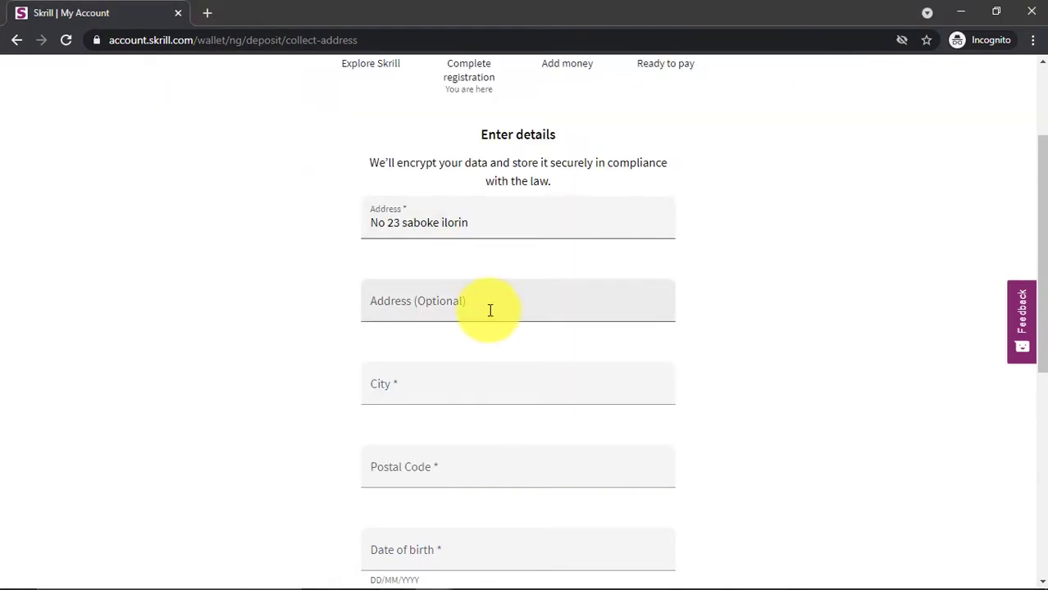
pyautogui.click(488, 306)
pyautogui.hotkey('ctrl', 'v')
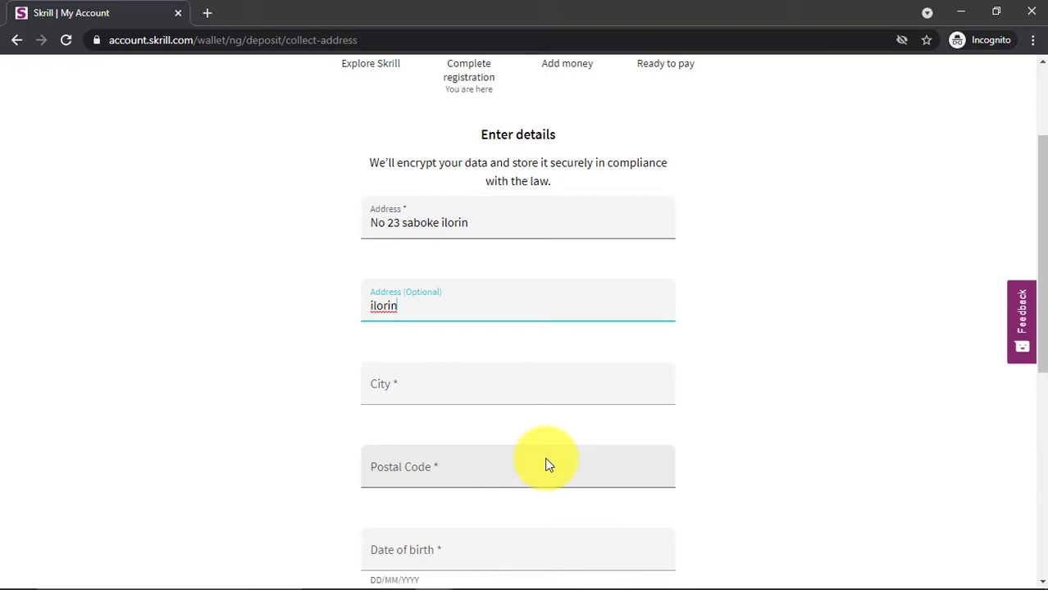
pyautogui.moveTo(399, 306); pyautogui.dragTo(353, 305)
pyautogui.press('BackSpace')
pyautogui.click(487, 386)
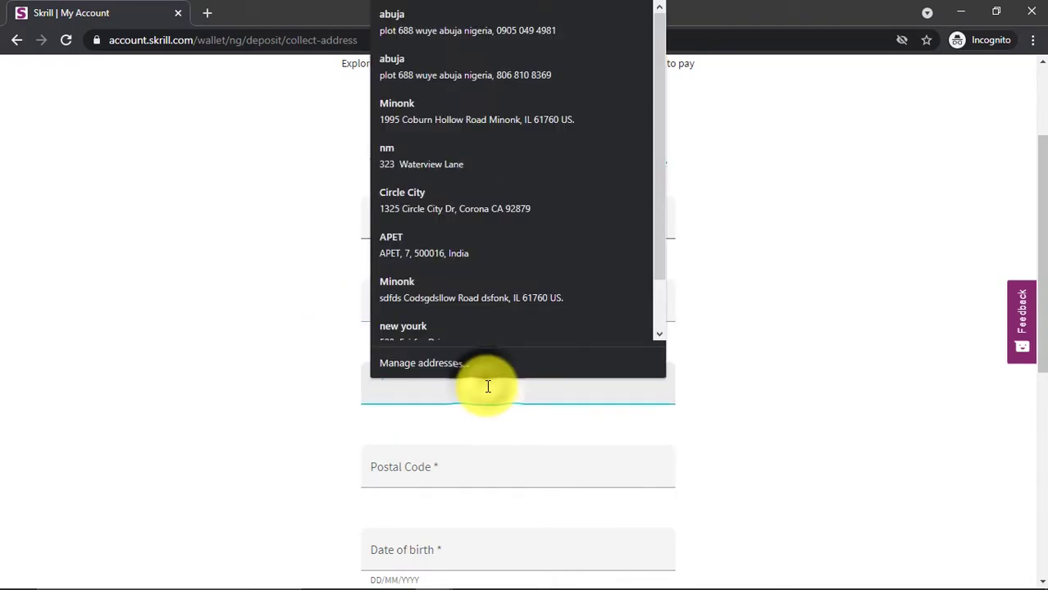
pyautogui.hotkey('ctrl', 'v')
pyautogui.click(400, 474)
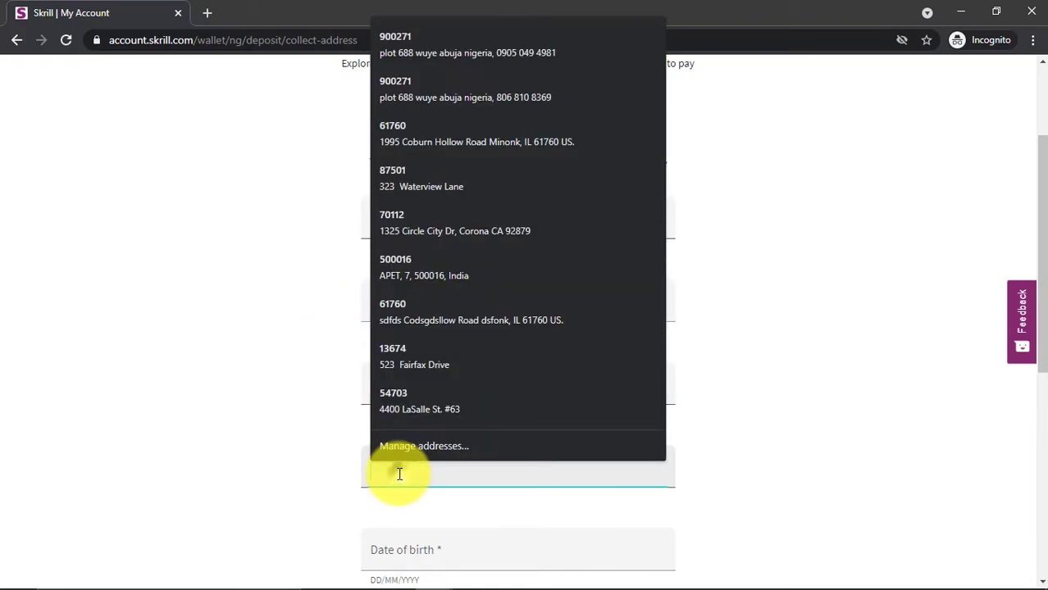
pyautogui.click(321, 386)
# - Search 'ilorin postal code' in a new tab and paste 240211 into Postal Code
pyautogui.moveTo(414, 386); pyautogui.dragTo(322, 400)
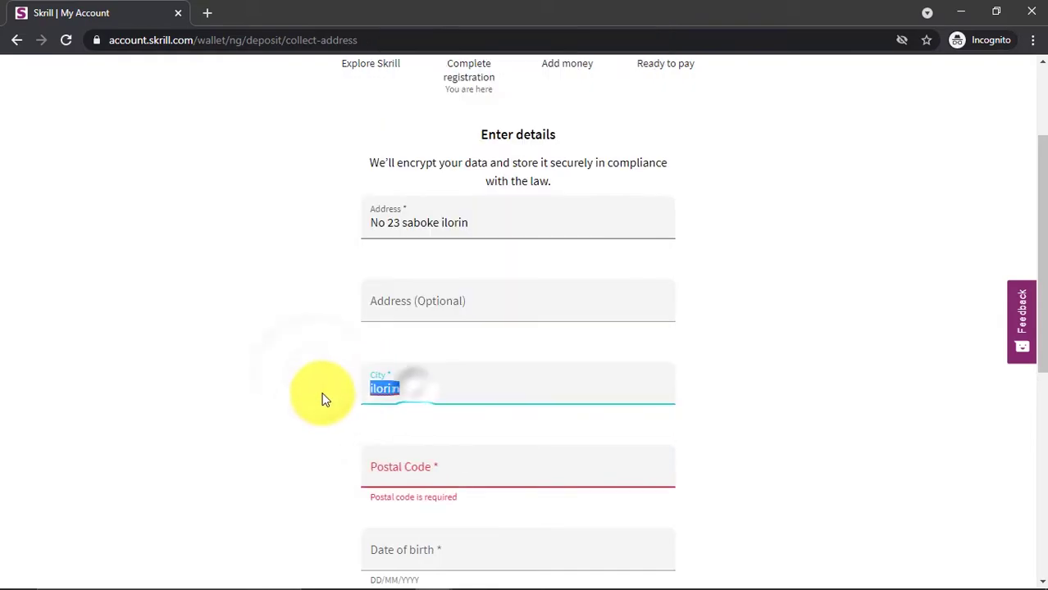
pyautogui.click(208, 17)
pyautogui.hotkey('ctrl', 'v')
pyautogui.write('posr')
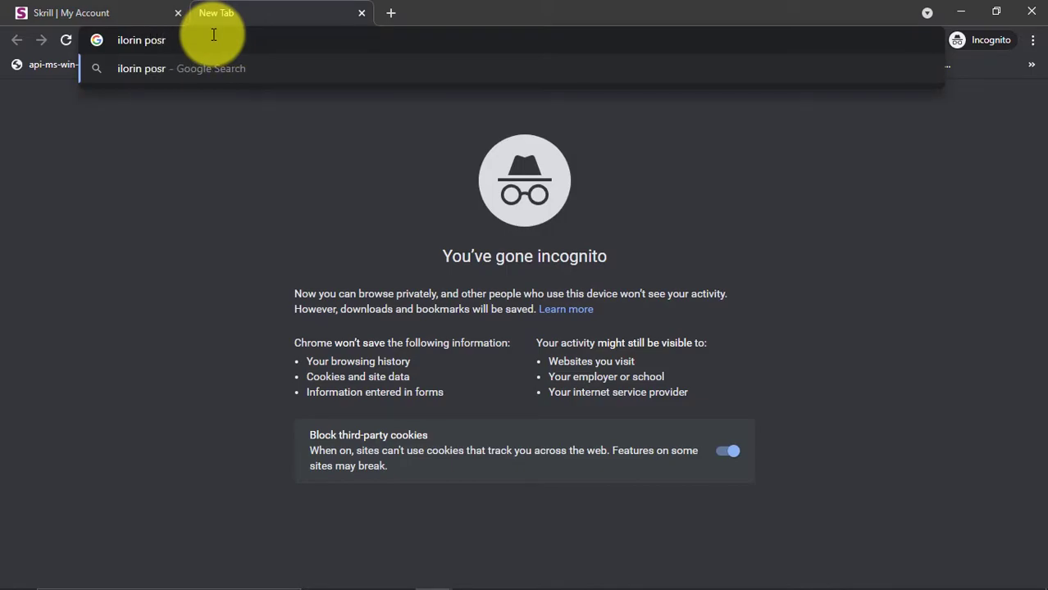
pyautogui.press('BackSpace')
pyautogui.write('tal code')
pyautogui.press('Return')
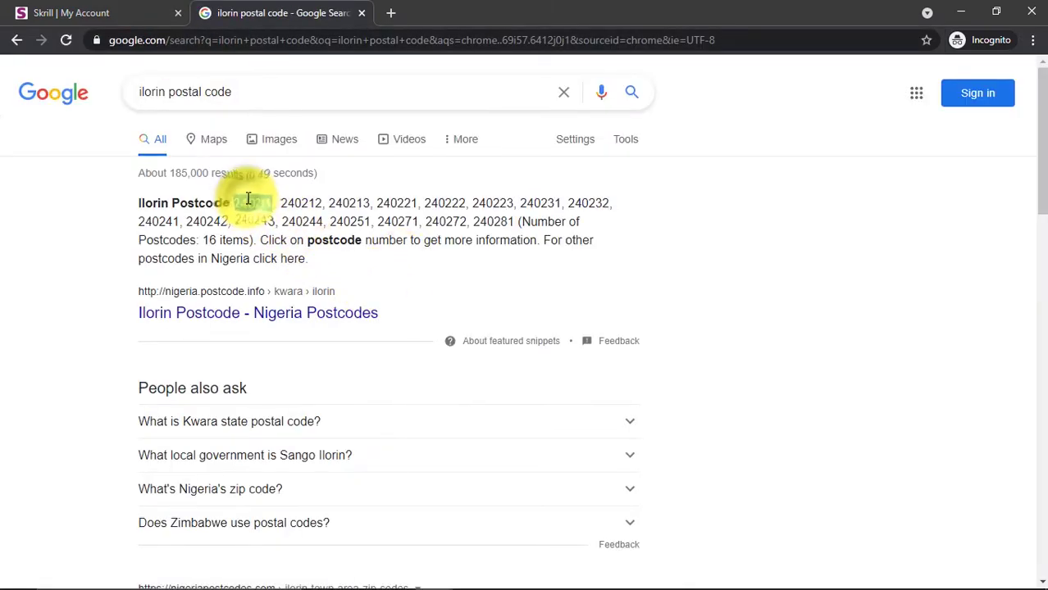
pyautogui.click(71, 12)
pyautogui.click(444, 465)
pyautogui.hotkey('ctrl', 'v')
# - Enter the date of birth taken from the notes
pyautogui.scroll(-3, 724, 479)
pyautogui.click(493, 329)
pyautogui.hotkey('alt', 'Tab')
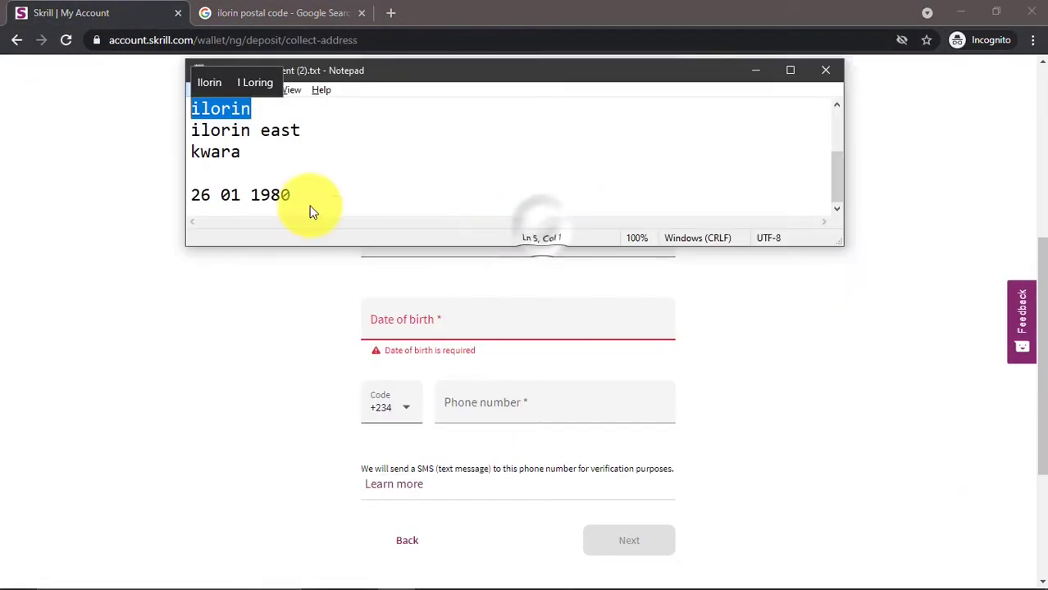
pyautogui.moveTo(310, 212); pyautogui.dragTo(157, 197)
pyautogui.hotkey('alt', 'Tab')
pyautogui.click(397, 325)
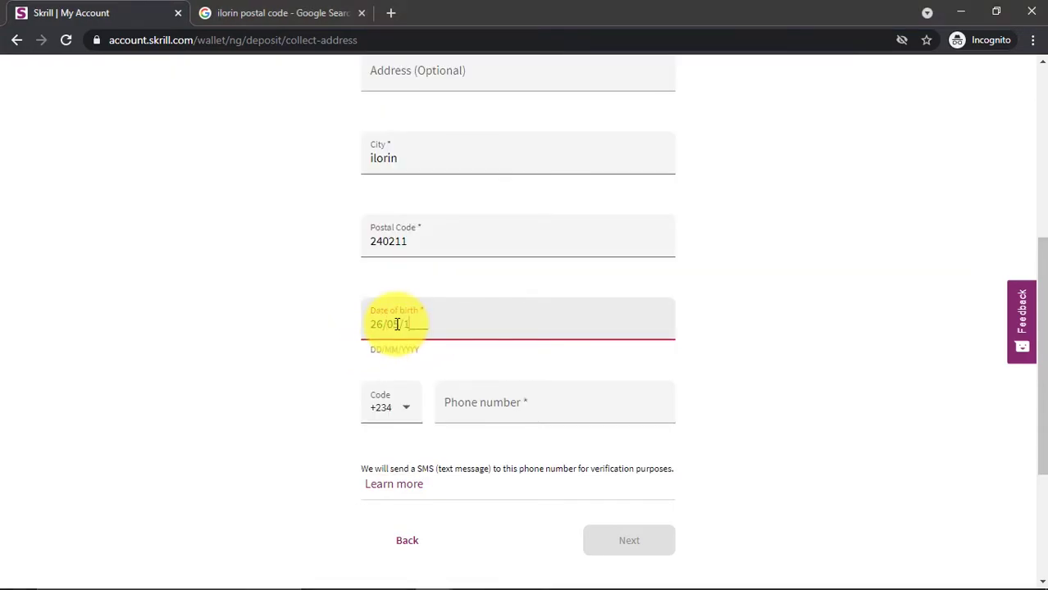
pyautogui.click(456, 409)
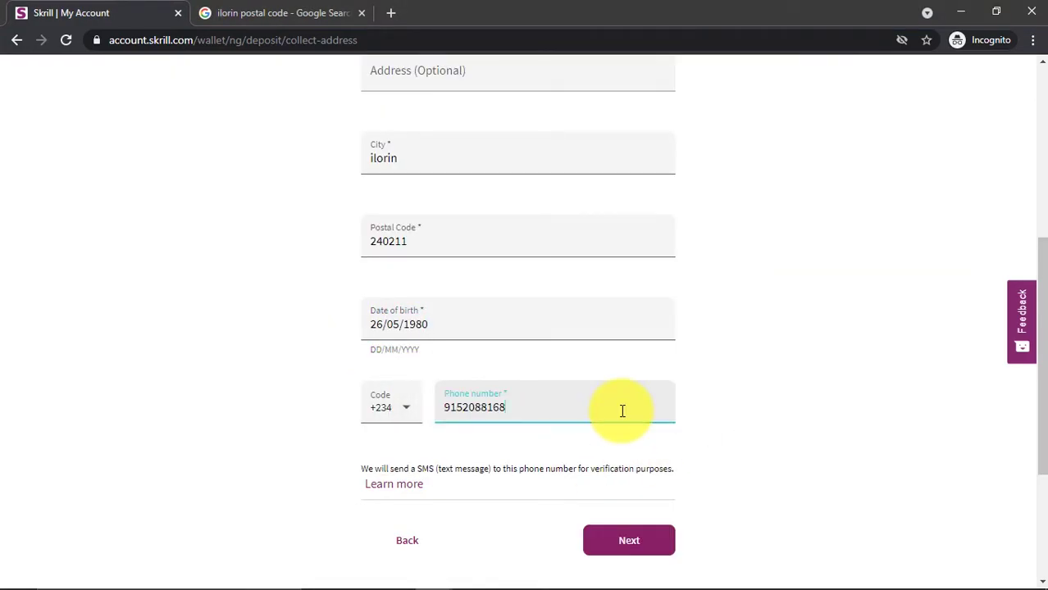
pyautogui.scroll(-1, 622, 435)
pyautogui.scroll(-2, 619, 393)
pyautogui.click(616, 323)
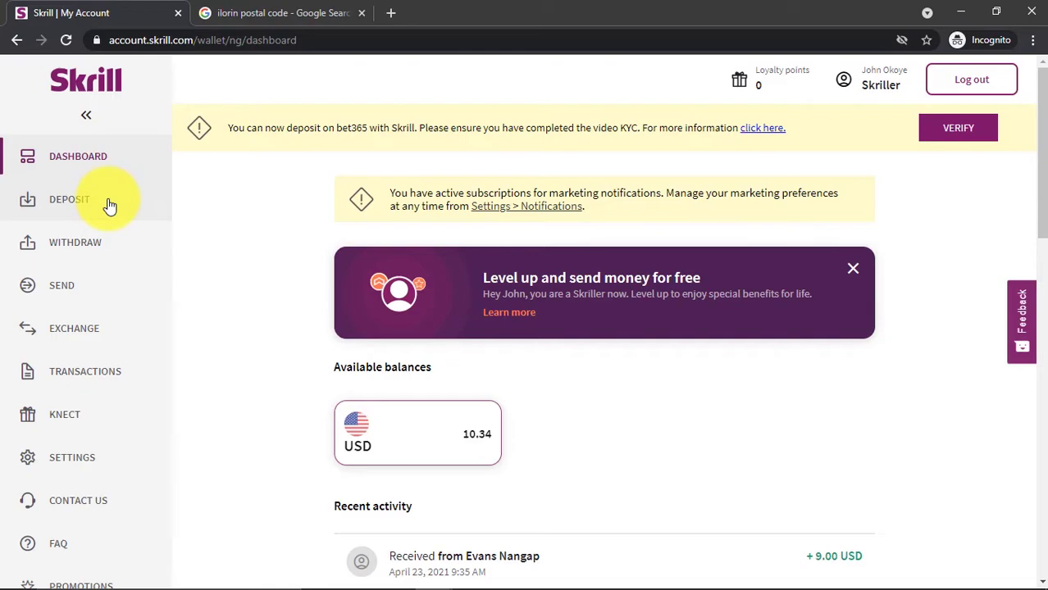
# - Look over the dashboard's Recent activity, then go to the Withdraw page
pyautogui.scroll(-3, 293, 527)
pyautogui.scroll(-1, 293, 527)
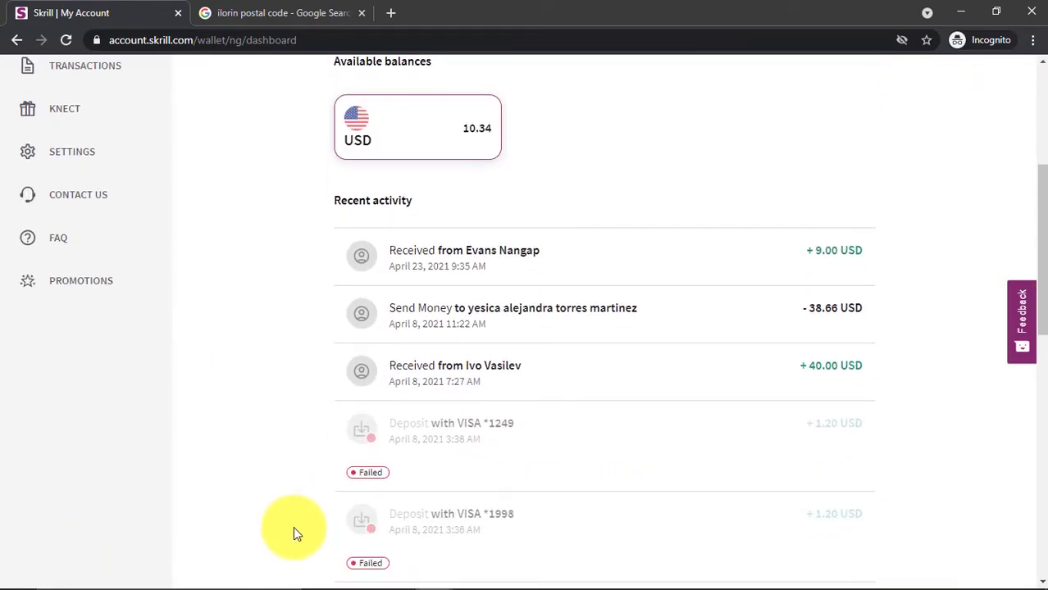
pyautogui.scroll(1, 292, 527)
pyautogui.scroll(3, 293, 526)
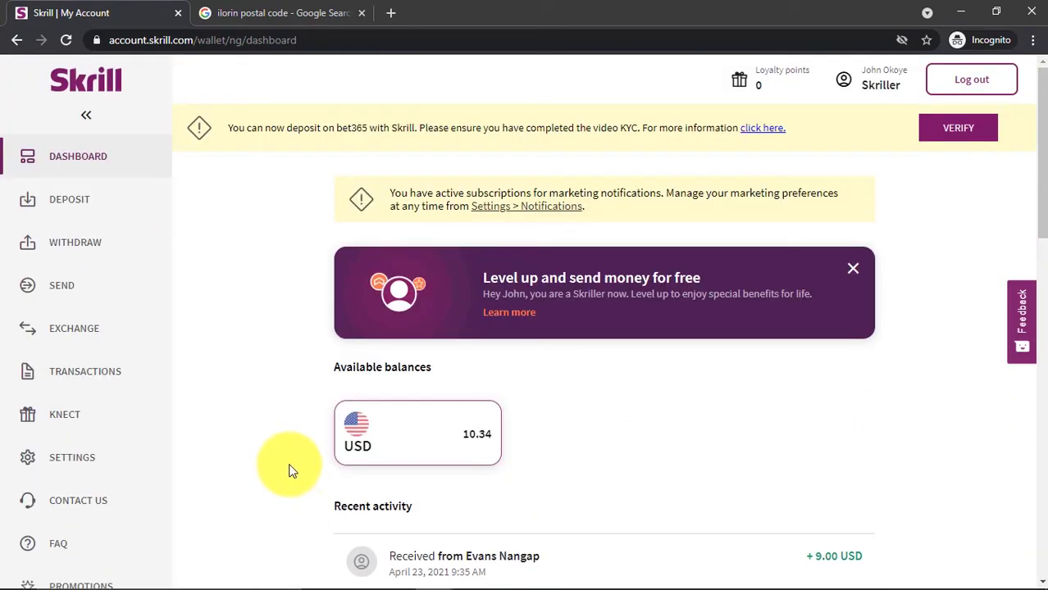
pyautogui.click(95, 253)
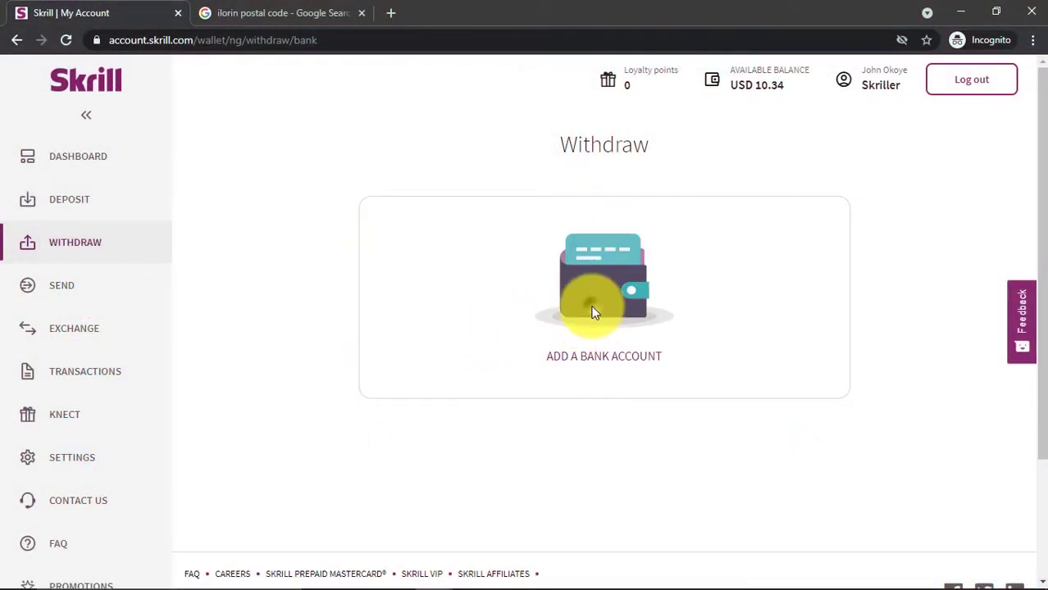
# - Try adding a bank account for withdrawals, which Nigeria doesn't support
pyautogui.click(613, 356)
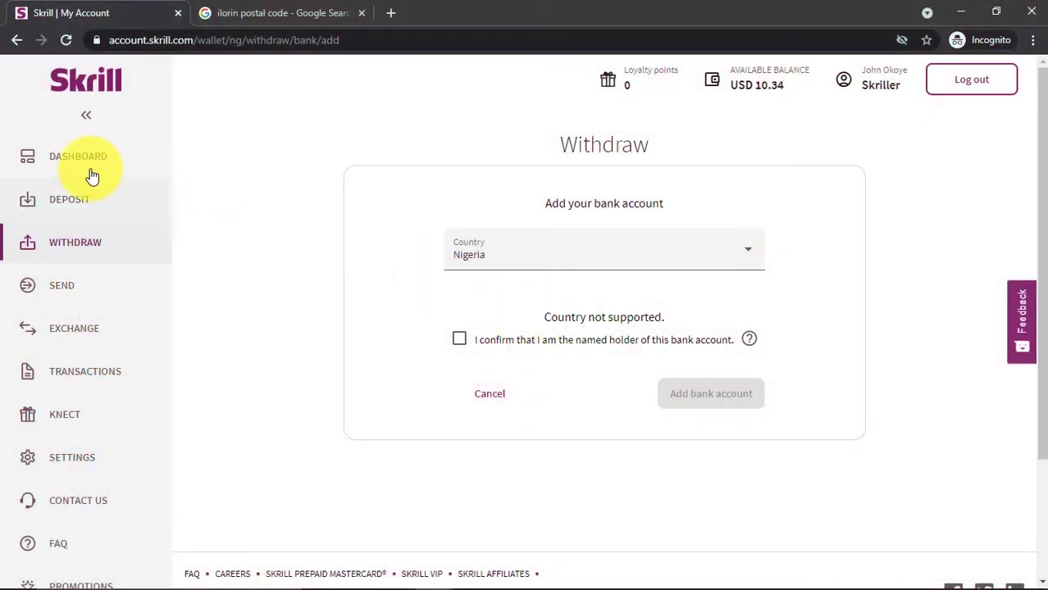
pyautogui.click(82, 160)
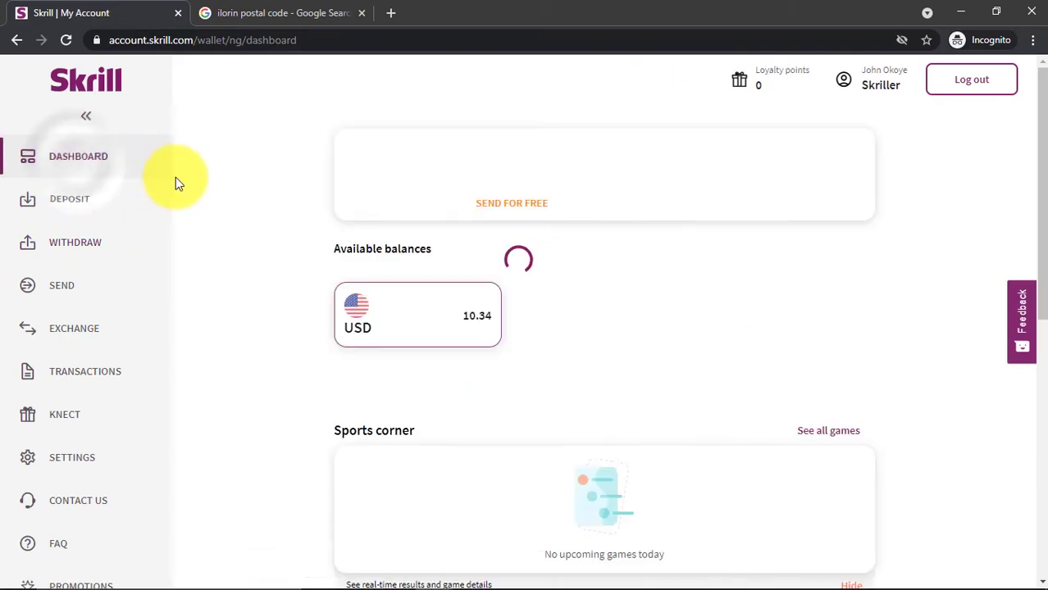